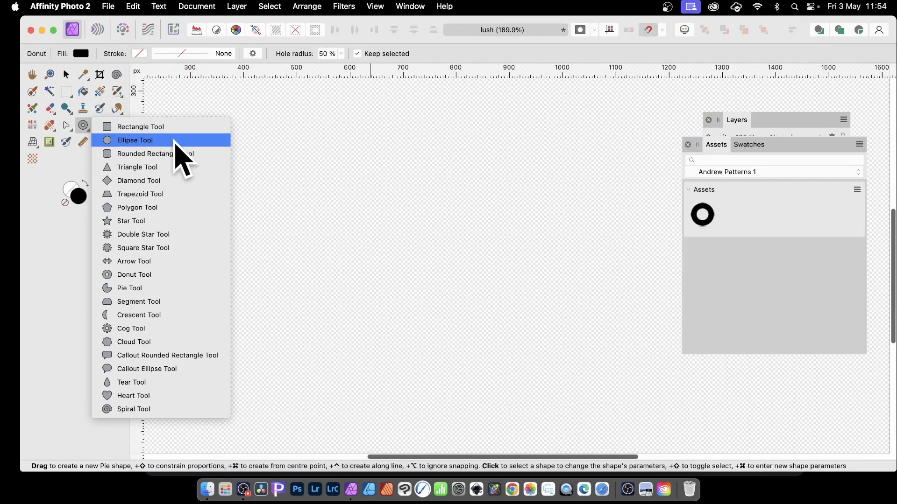
# Draw a black donut about 460 px wide with the Donut Tool at 50% hole radius.
pyautogui.click(157, 275)
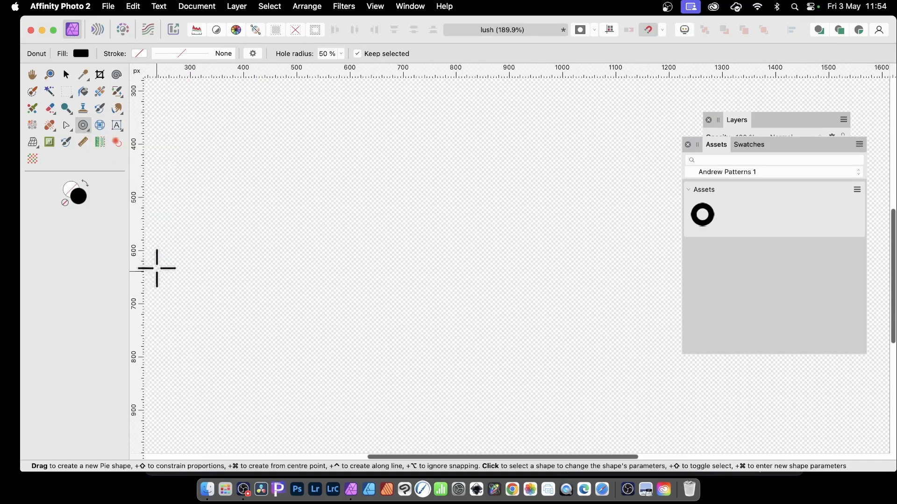
pyautogui.moveTo(223, 143); pyautogui.dragTo(452, 410)
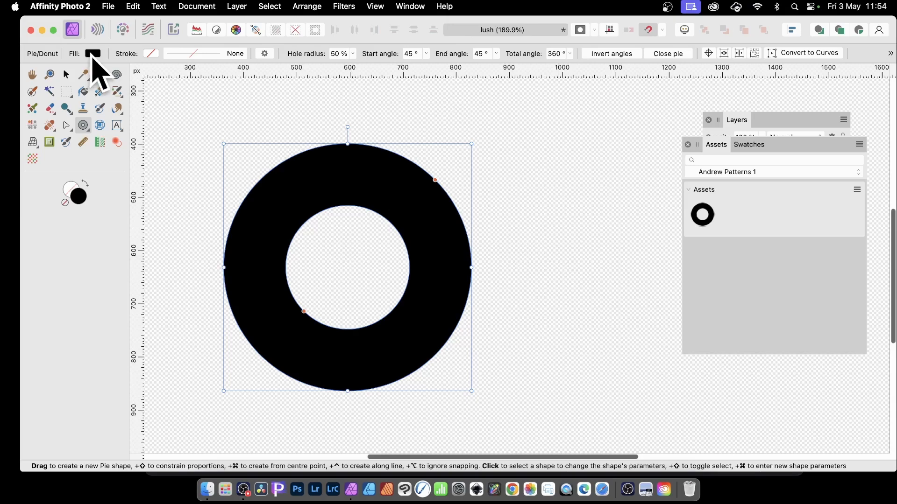
pyautogui.click(93, 54)
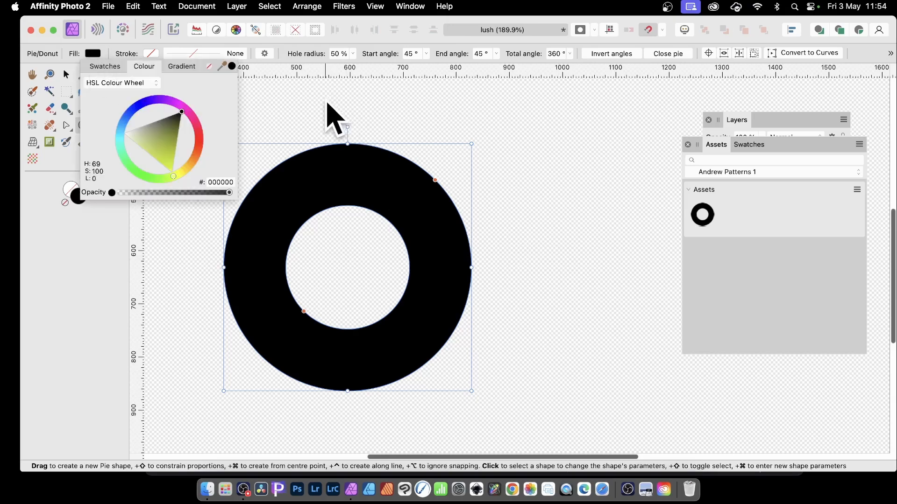
pyautogui.click(365, 42)
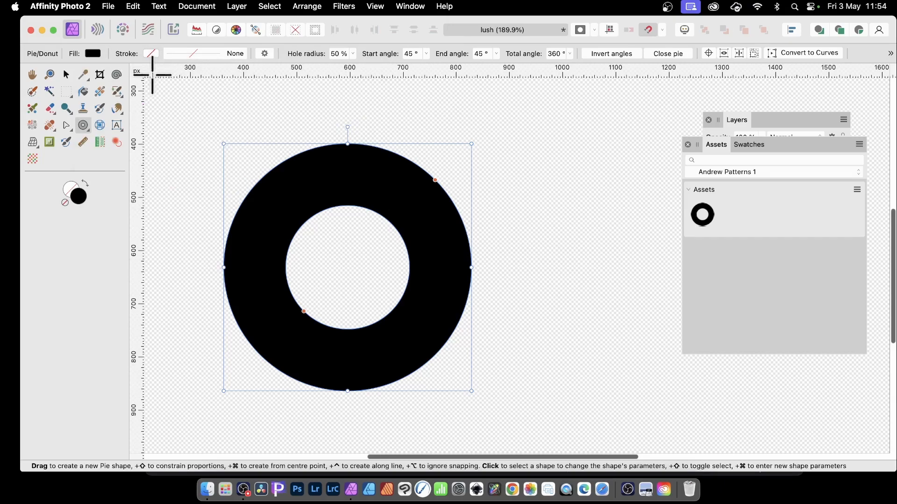
# Rasterise the donut shape.
pyautogui.click(236, 6)
pyautogui.scroll(-1, 280, 238)
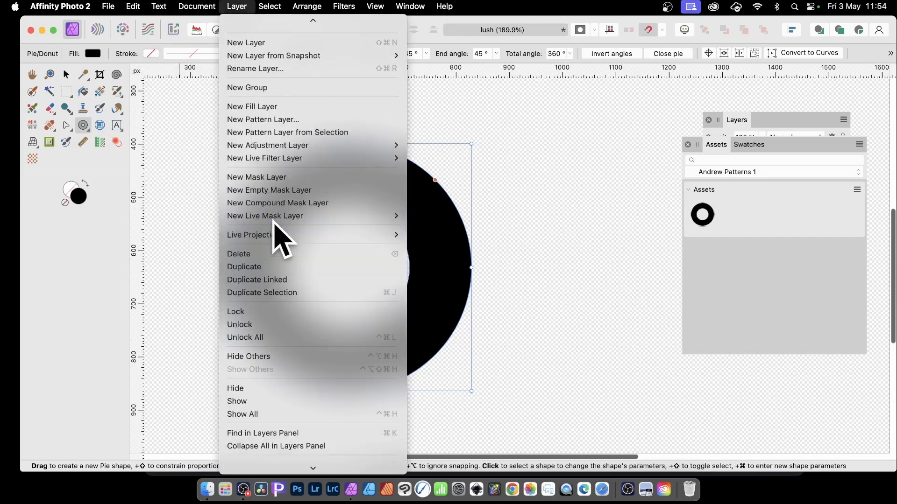
pyautogui.scroll(-3, 274, 224)
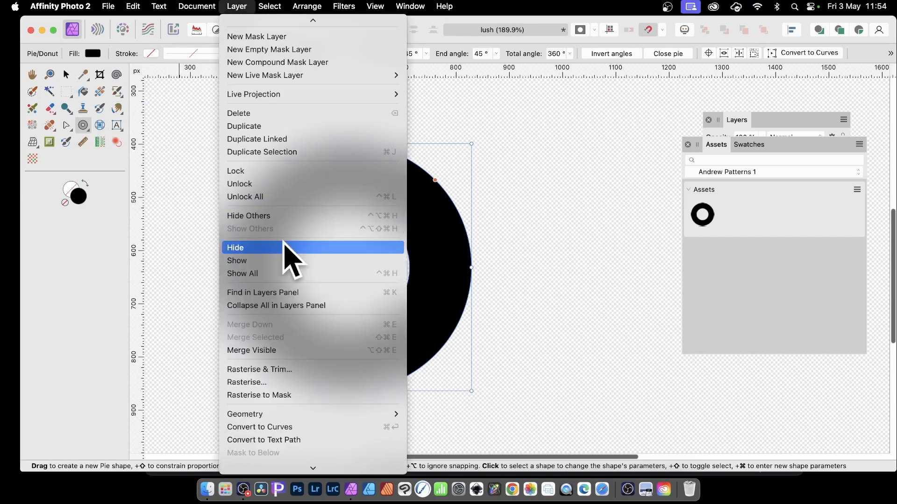
pyautogui.click(279, 383)
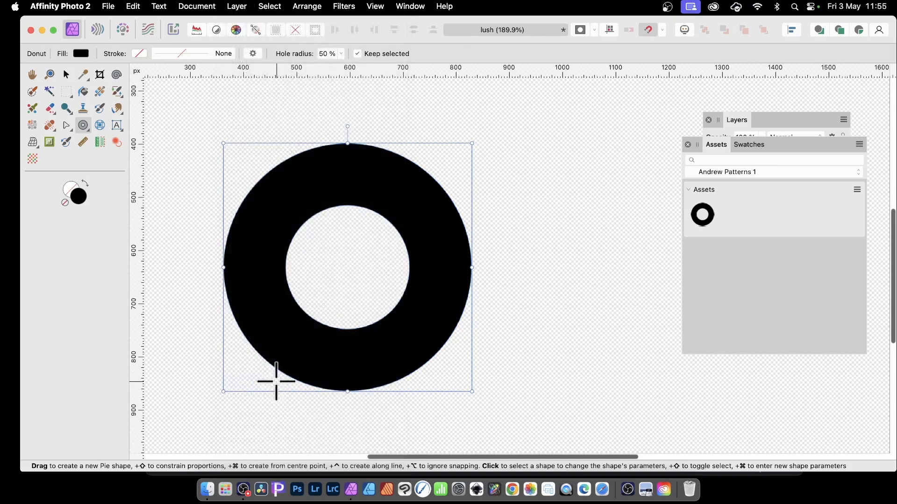
# Create a new pattern layer from the rasterised donut selection.
pyautogui.click(245, 5)
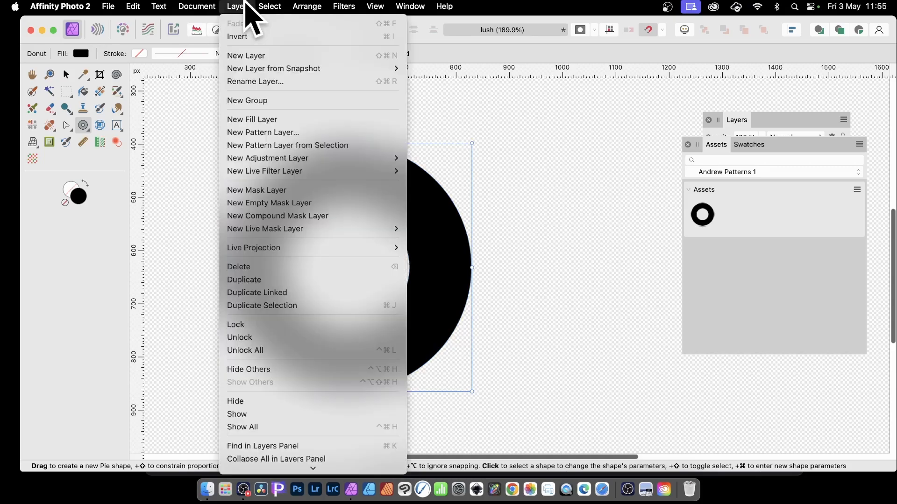
pyautogui.click(270, 145)
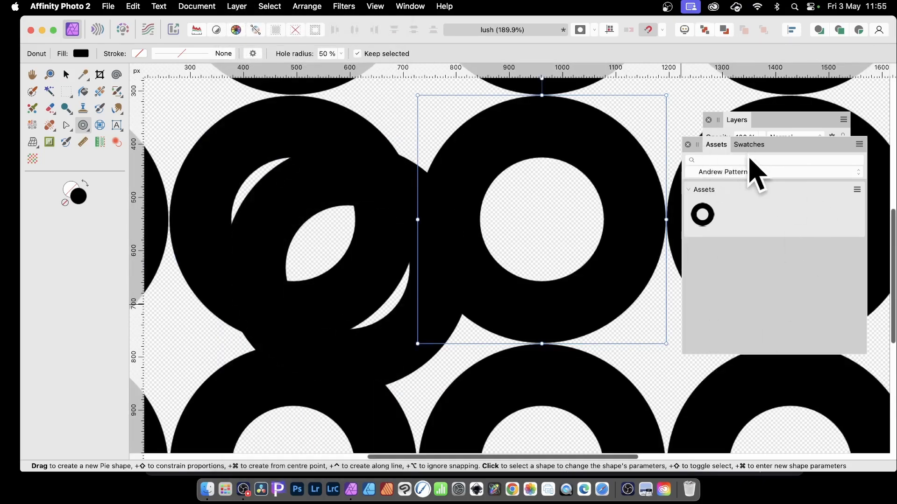
# Add the selected pattern layer as a new asset in the Andrew Patterns 1 category.
pyautogui.click(409, 6)
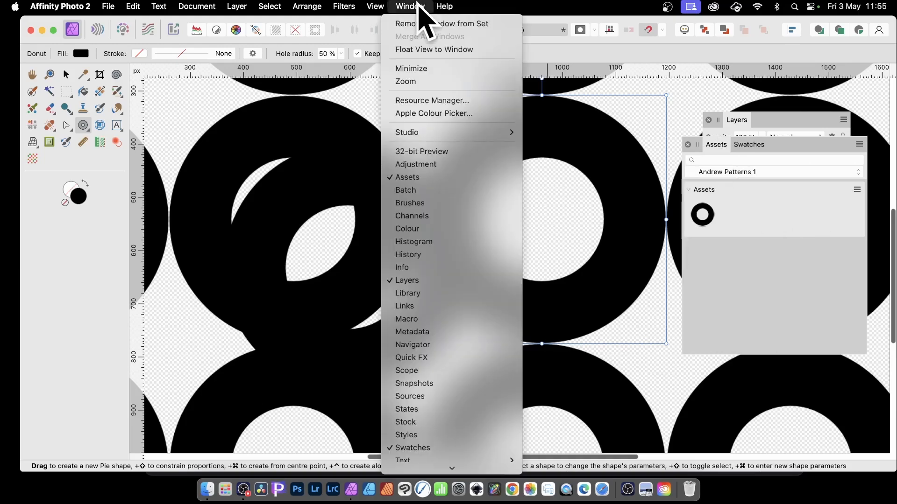
pyautogui.click(762, 274)
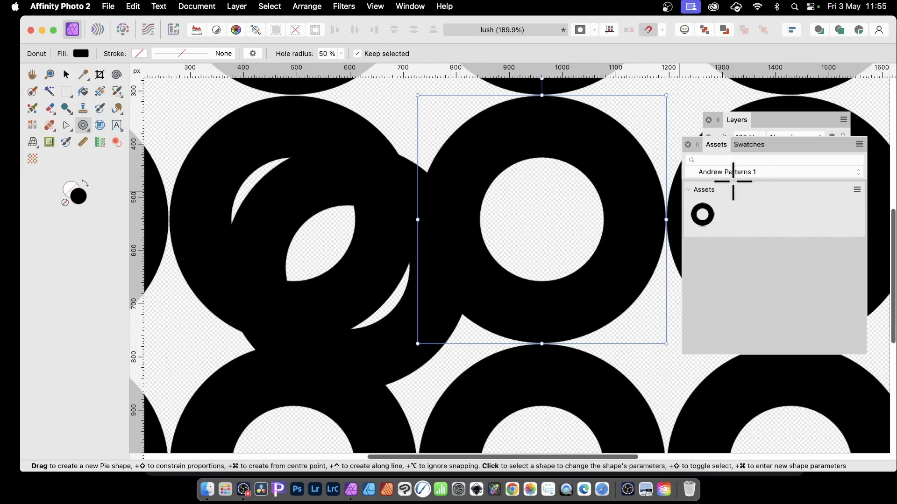
pyautogui.click(857, 190)
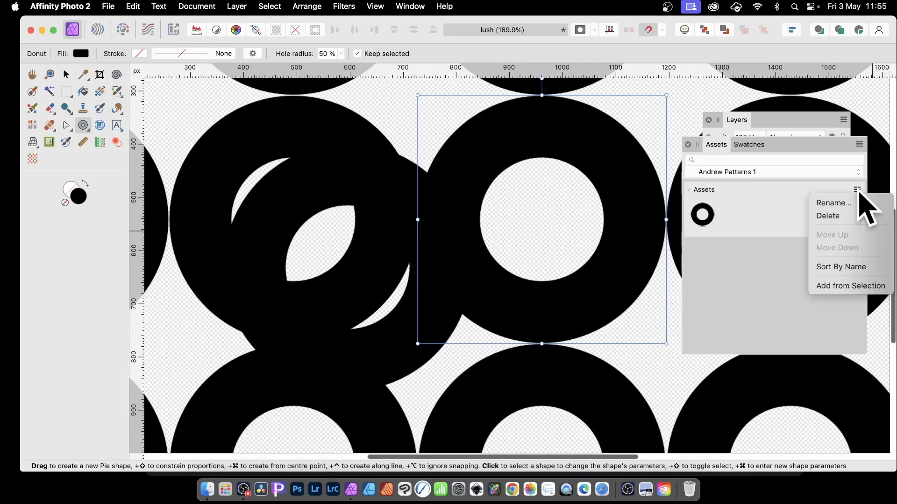
pyautogui.click(848, 286)
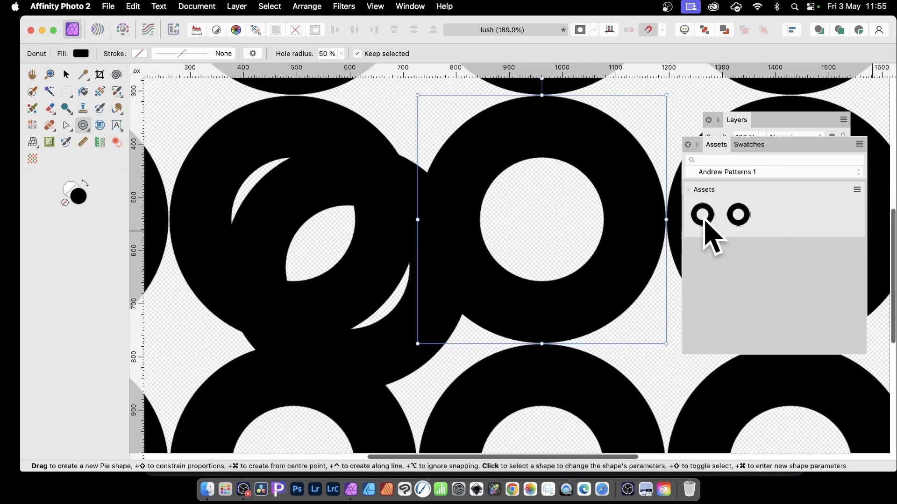
# Delete the pattern layer and the donut from the canvas.
pyautogui.press('Delete')
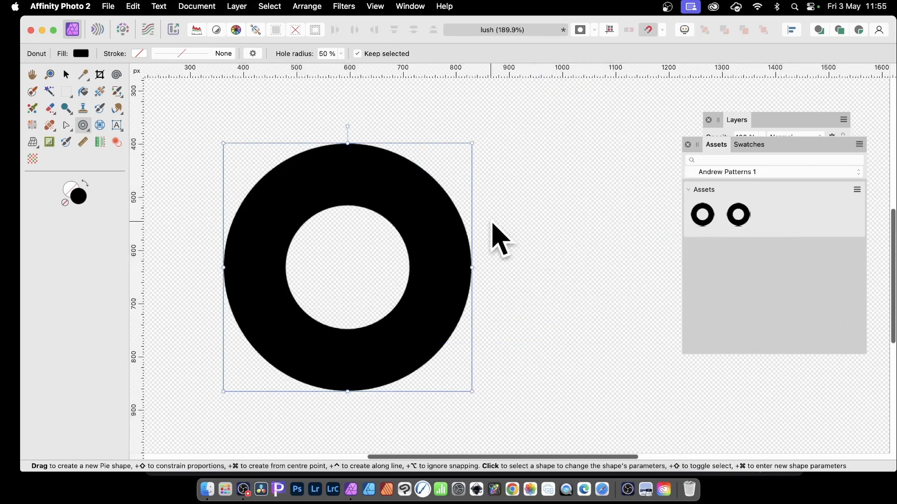
pyautogui.press('Delete')
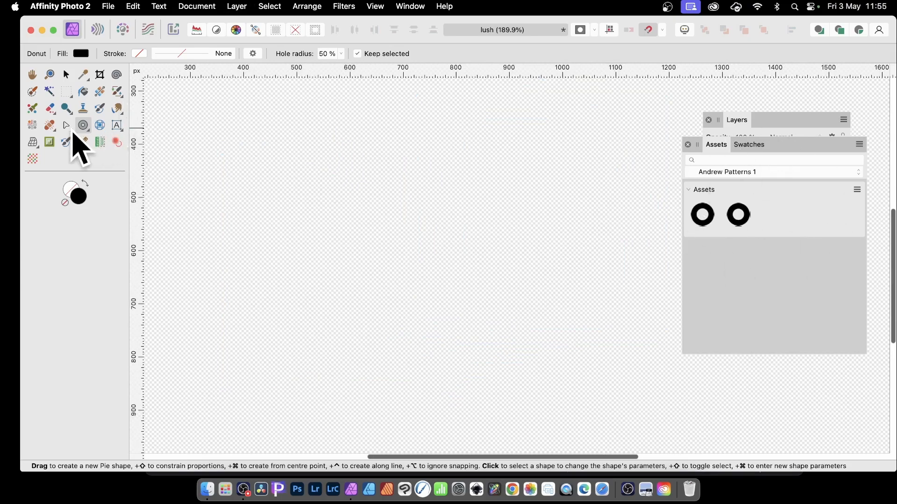
# Draw a tall rectangle about 230 × 575 px with the Rectangle Tool and fill it yellow D8FF00.
pyautogui.click(84, 125)
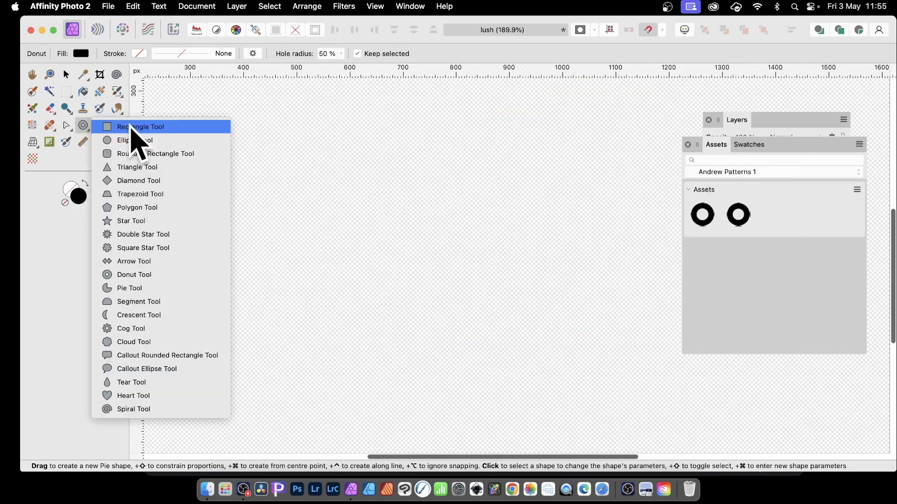
pyautogui.click(159, 132)
pyautogui.moveTo(209, 105); pyautogui.dragTo(333, 413)
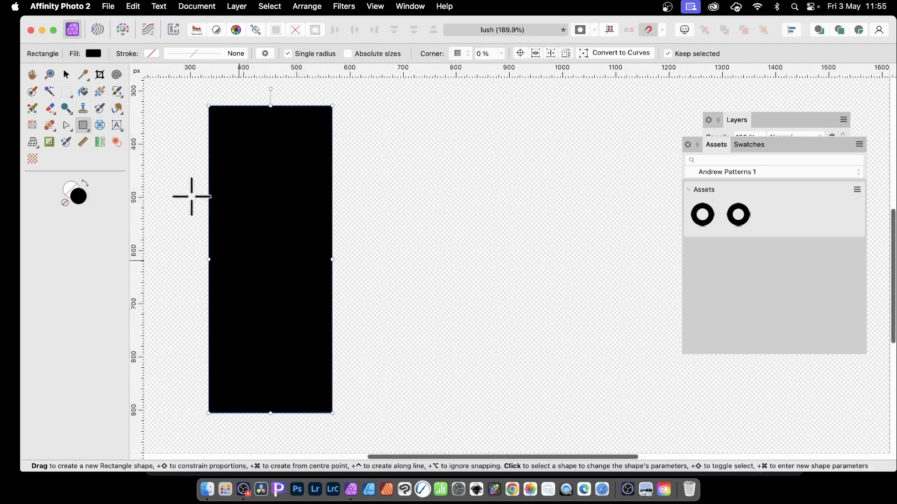
pyautogui.click(93, 53)
pyautogui.click(174, 180)
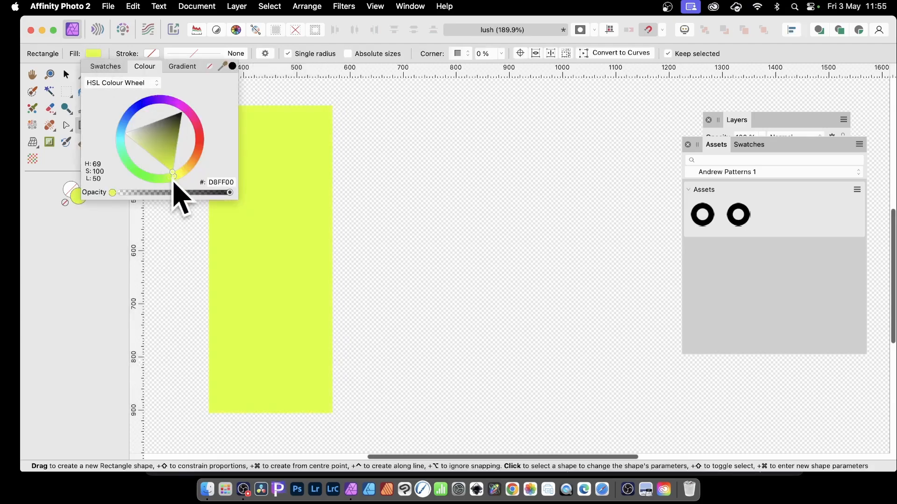
pyautogui.click(384, 102)
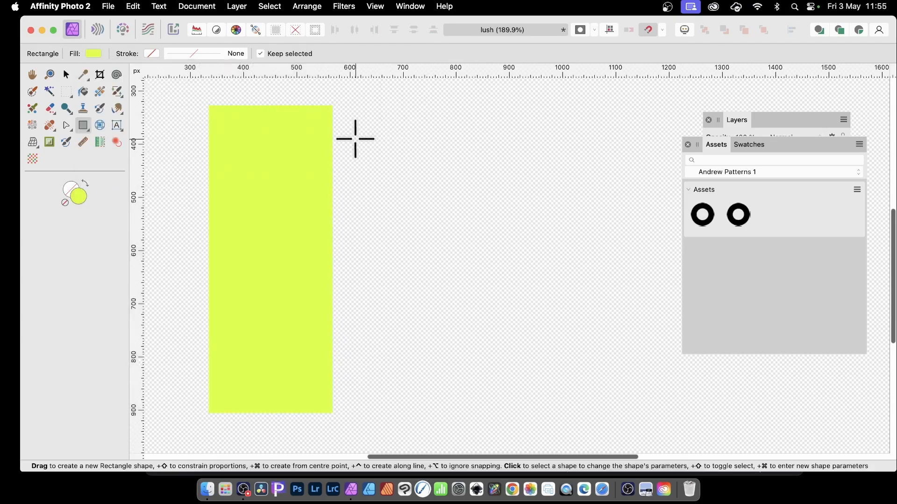
# Draw a second rectangle about 220 × 470 px and fill it blue 2E00FF.
pyautogui.moveTo(370, 161); pyautogui.dragTo(487, 413)
pyautogui.click(94, 54)
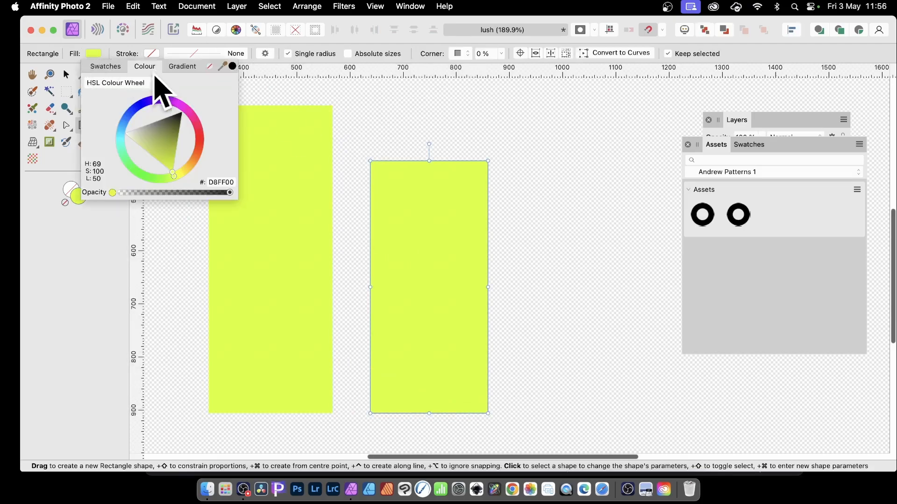
pyautogui.click(148, 103)
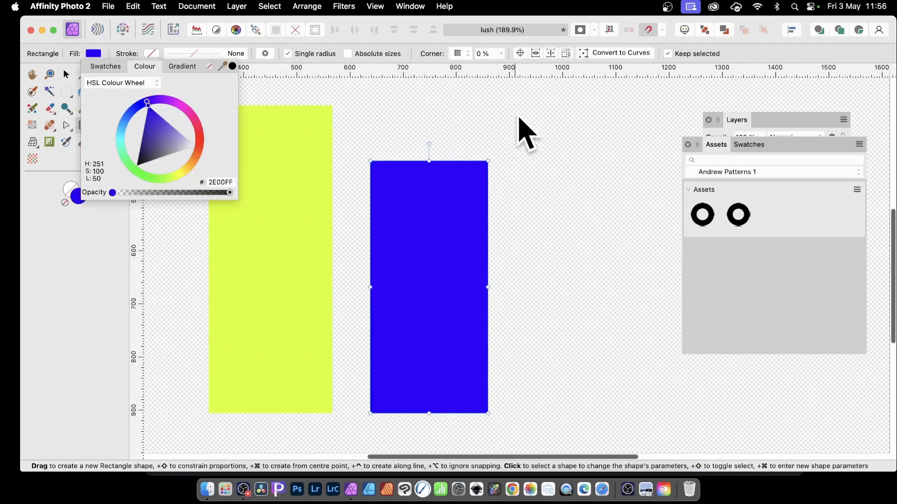
# Draw a third rectangle about 185 × 570 px and fill it magenta.
pyautogui.moveTo(524, 105); pyautogui.dragTo(623, 411)
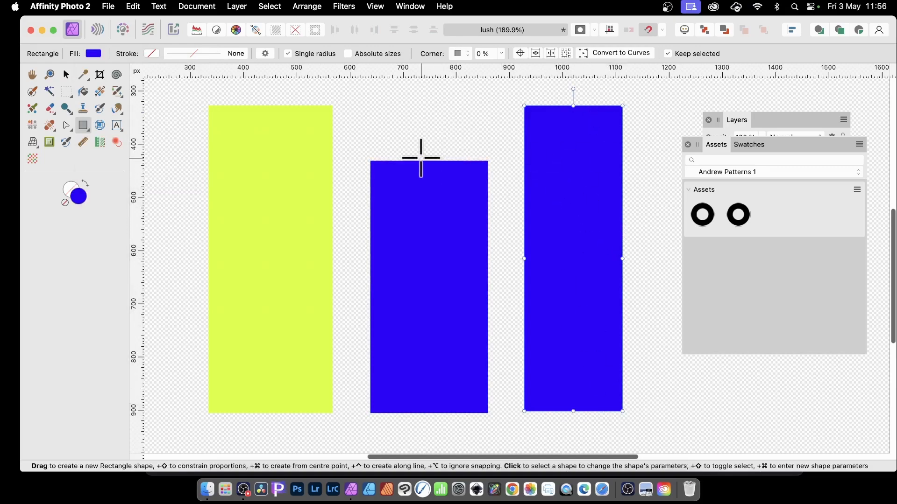
pyautogui.click(95, 54)
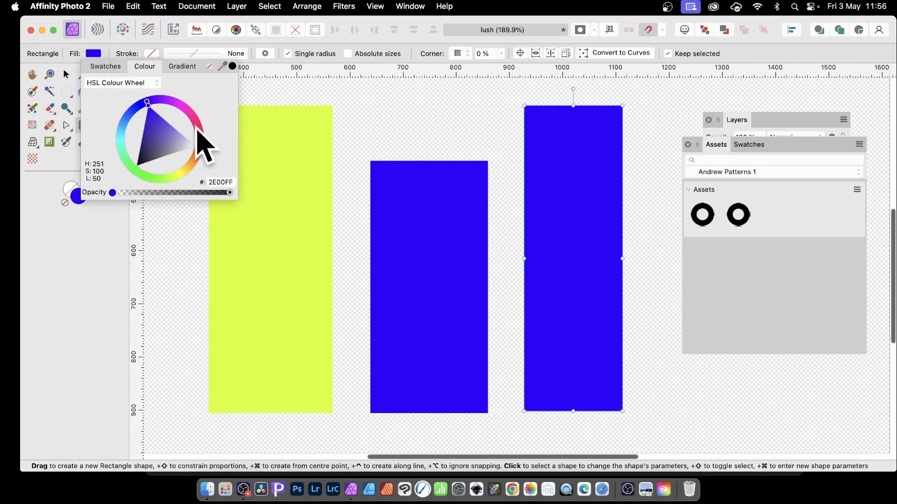
pyautogui.moveTo(194, 116); pyautogui.dragTo(182, 111)
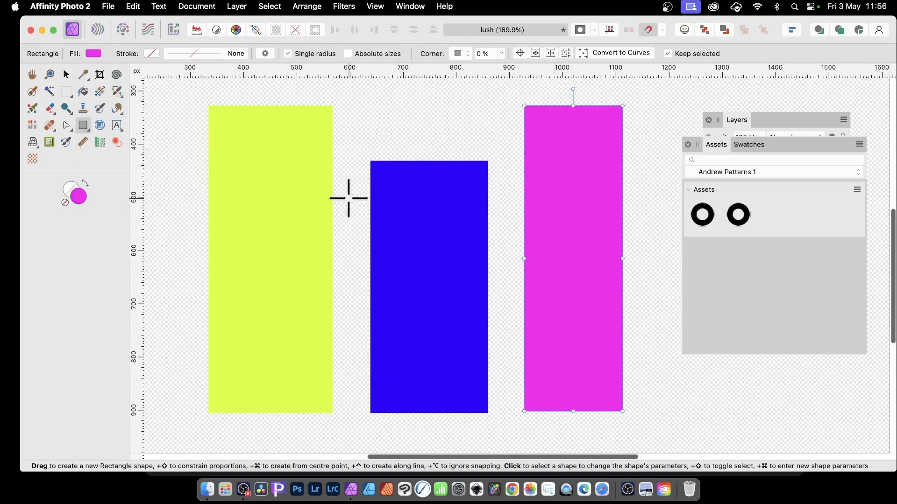
# Insert the donut pattern asset inside the yellow rectangle and scale the pattern down into small tiles.
pyautogui.press('v')
pyautogui.click(248, 146)
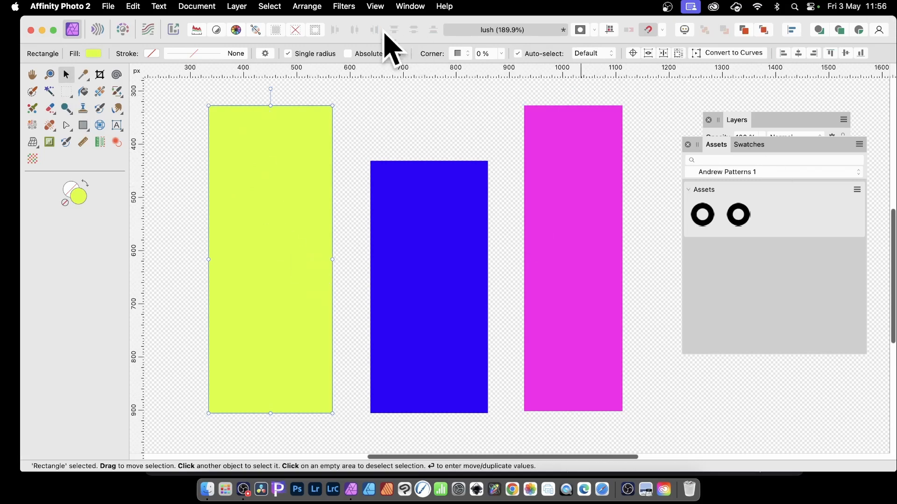
pyautogui.click(860, 31)
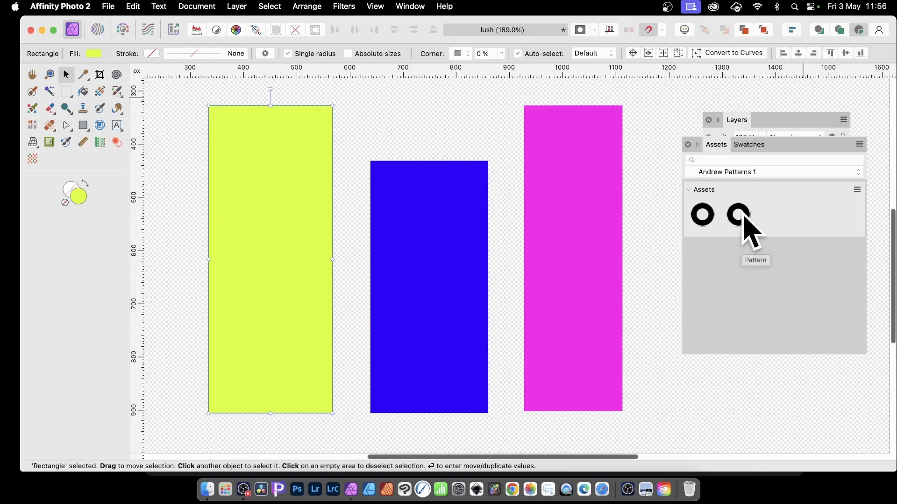
pyautogui.moveTo(744, 217); pyautogui.dragTo(309, 323)
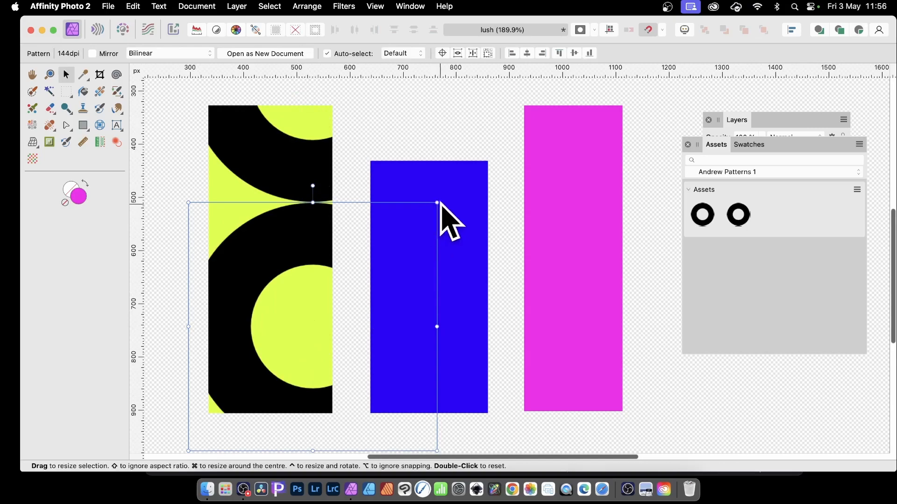
pyautogui.moveTo(438, 205); pyautogui.dragTo(236, 373)
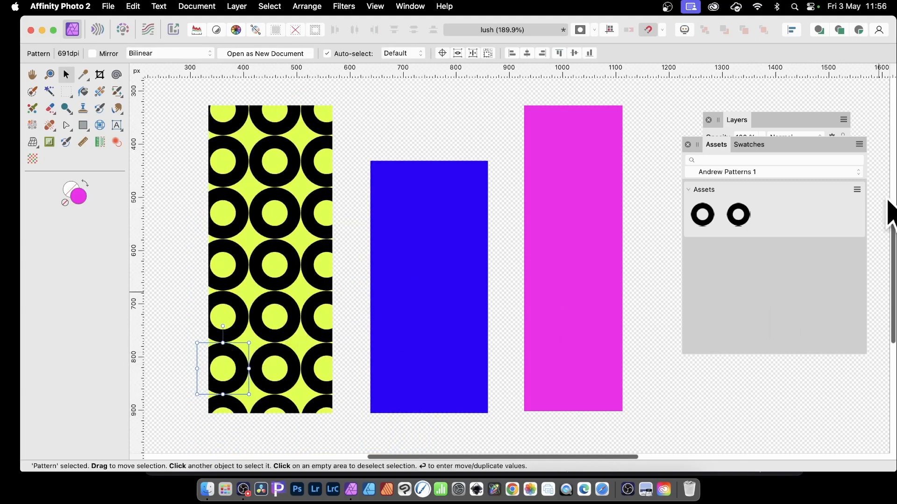
# Insert the donut pattern asset inside the blue rectangle, then resize and reposition the pattern.
pyautogui.click(452, 200)
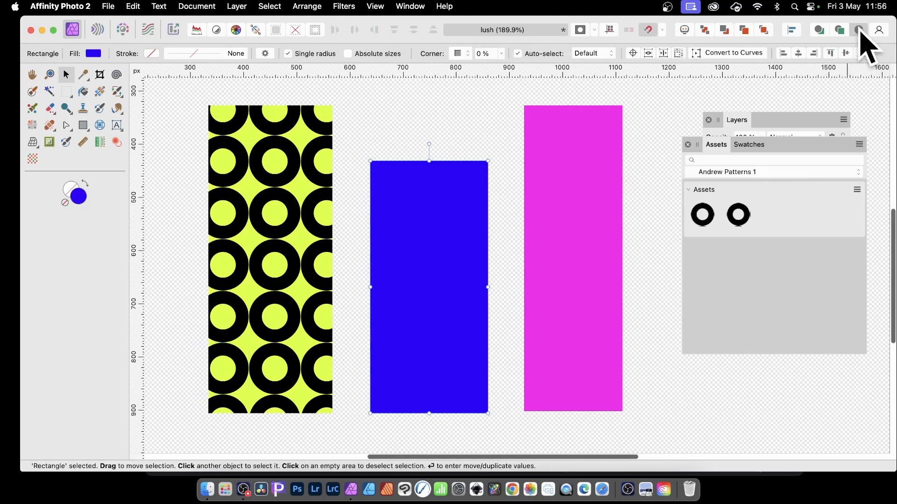
pyautogui.moveTo(742, 210); pyautogui.dragTo(473, 304)
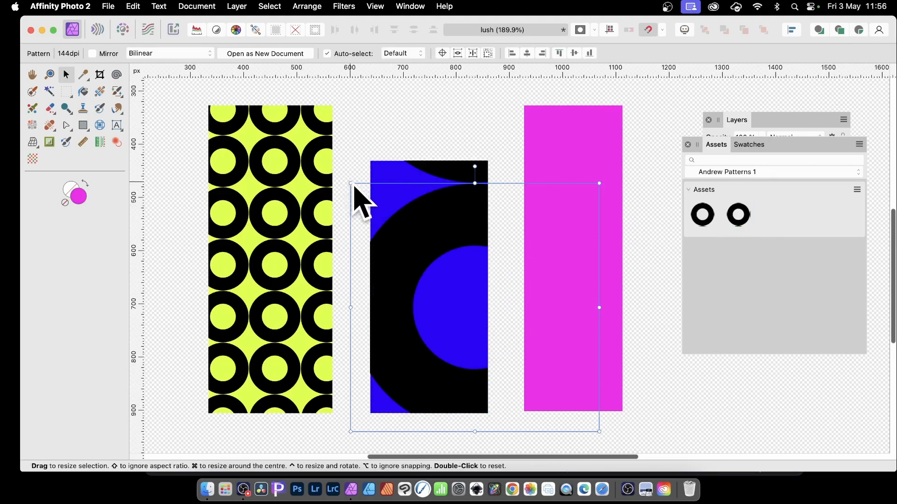
pyautogui.moveTo(351, 184); pyautogui.dragTo(437, 262)
pyautogui.moveTo(481, 304); pyautogui.dragTo(465, 292)
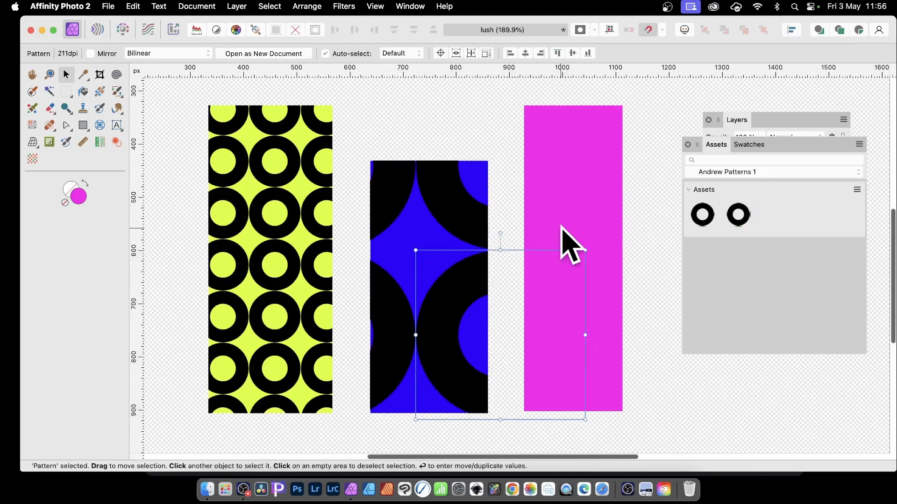
# Insert the donut pattern asset inside the magenta rectangle and scale the pattern down into small tiles.
pyautogui.click(586, 183)
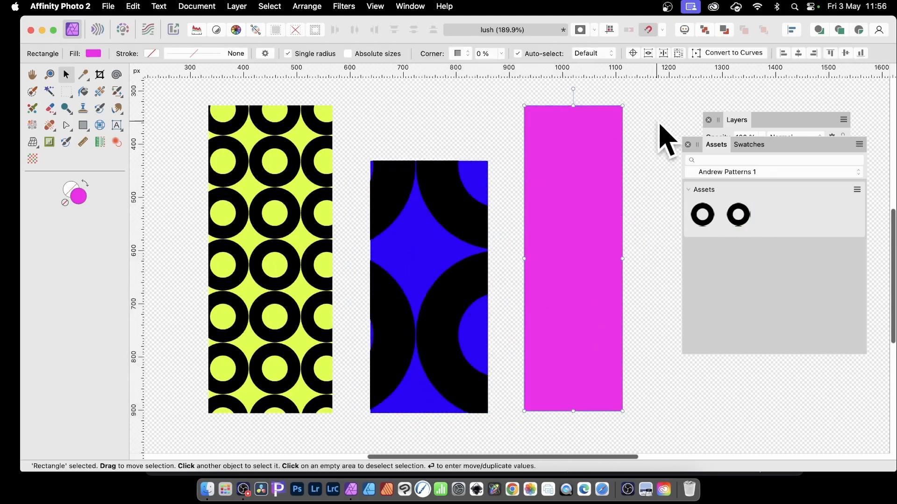
pyautogui.click(860, 30)
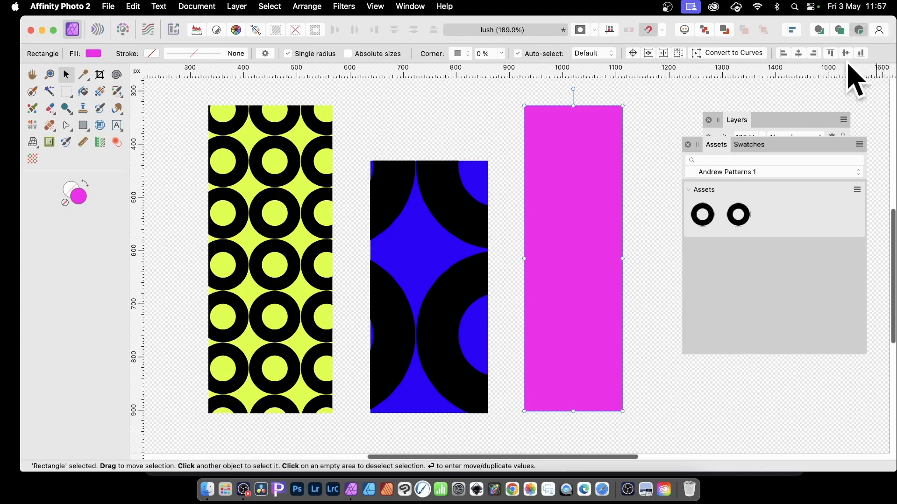
pyautogui.moveTo(738, 215); pyautogui.dragTo(607, 262)
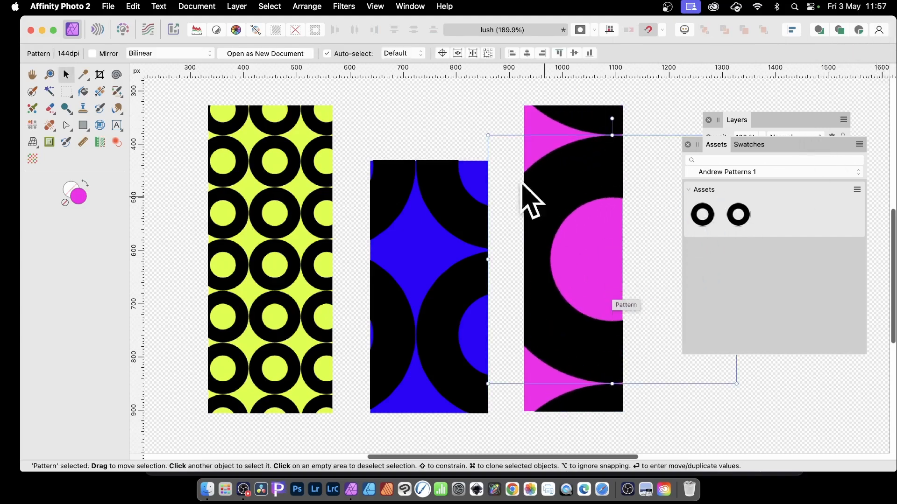
pyautogui.moveTo(490, 136); pyautogui.dragTo(695, 335)
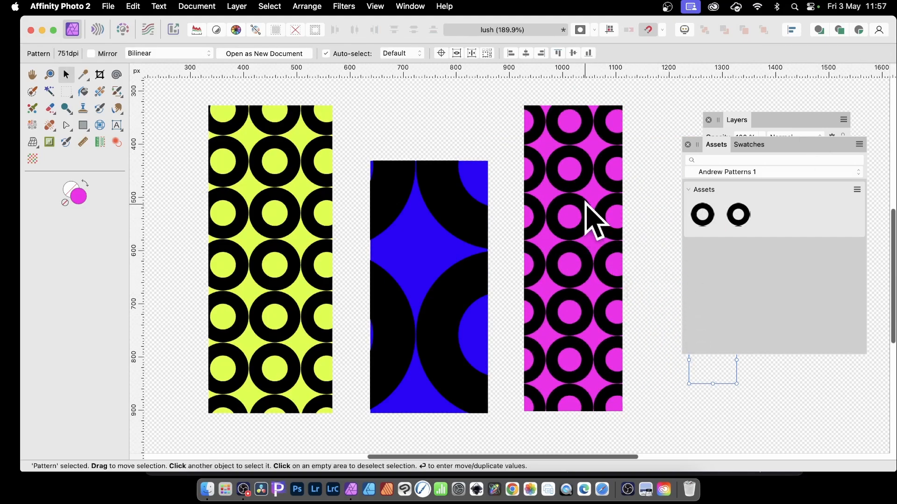
pyautogui.moveTo(607, 219); pyautogui.dragTo(608, 221)
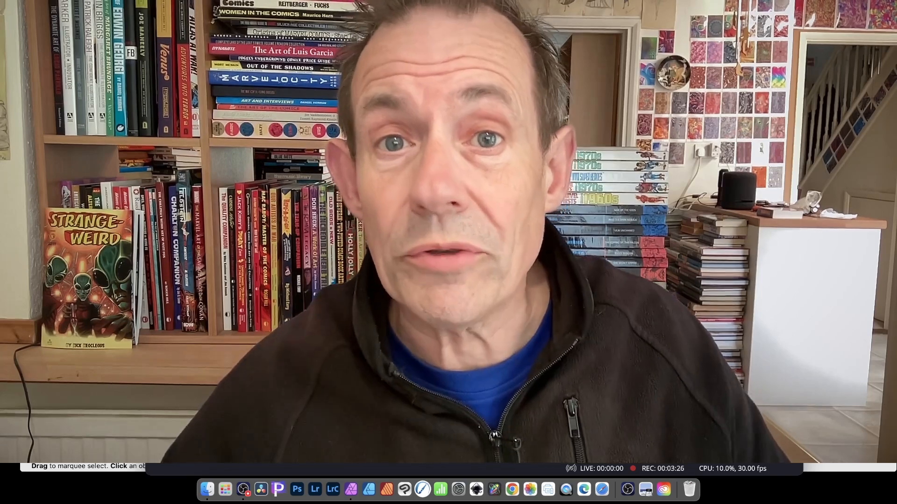